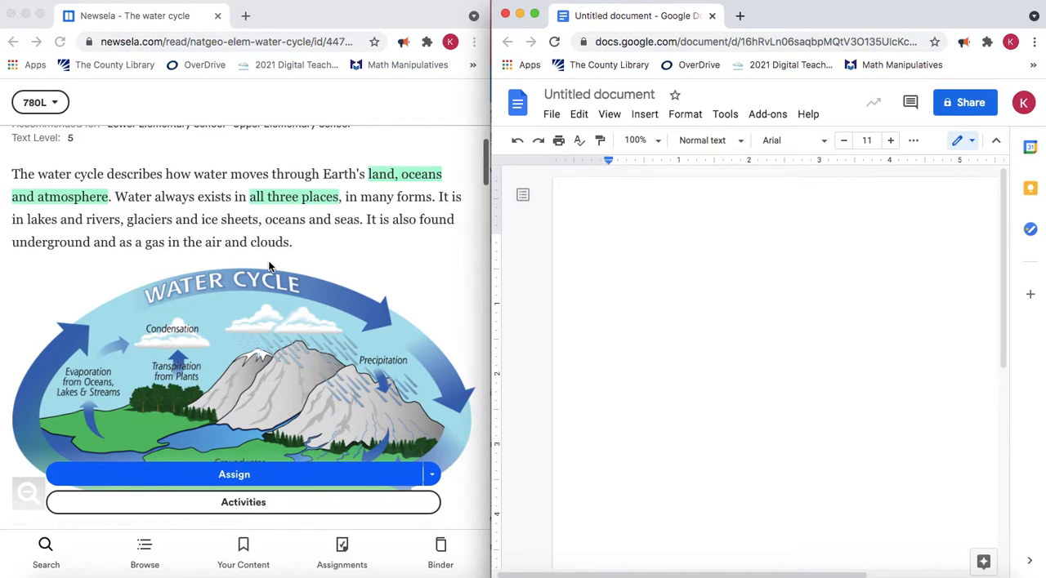
# Look through the highlighted key phrases in the water cycle article, from the introduction to the climate section
pyautogui.scroll(2, 270, 266)
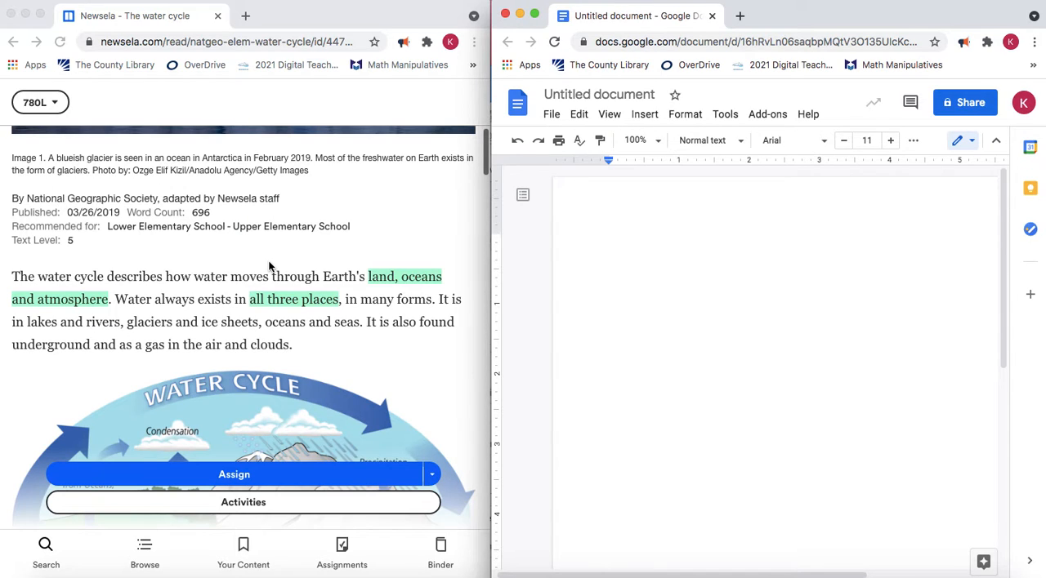
pyautogui.scroll(-15, 269, 241)
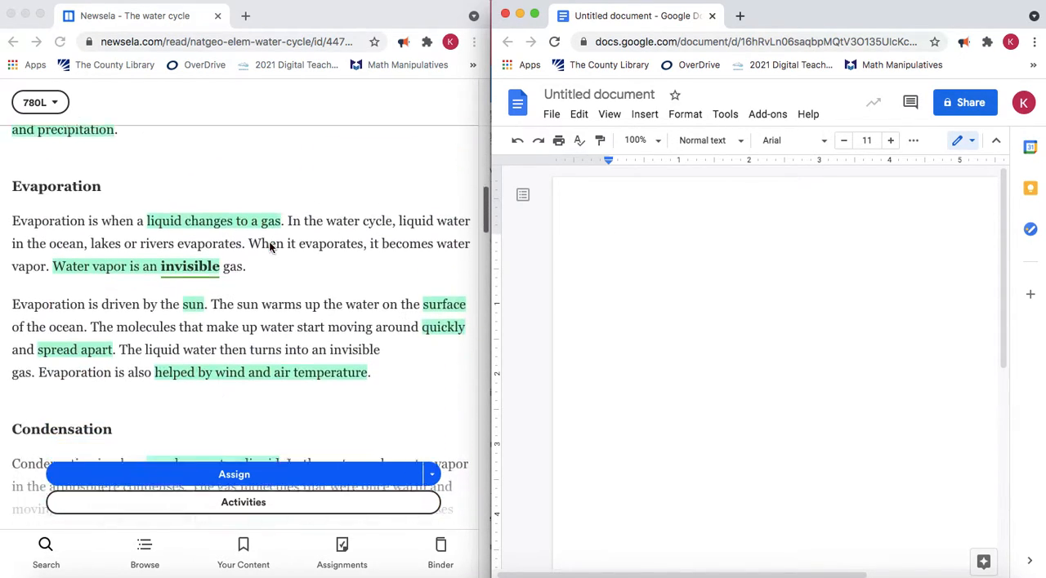
pyautogui.scroll(-10, 269, 247)
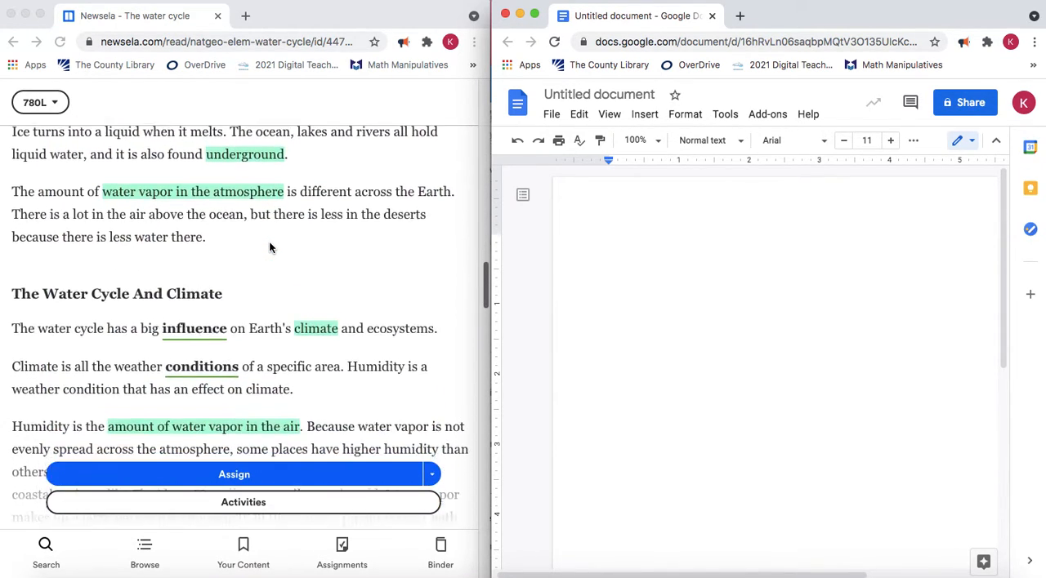
pyautogui.scroll(4, 269, 247)
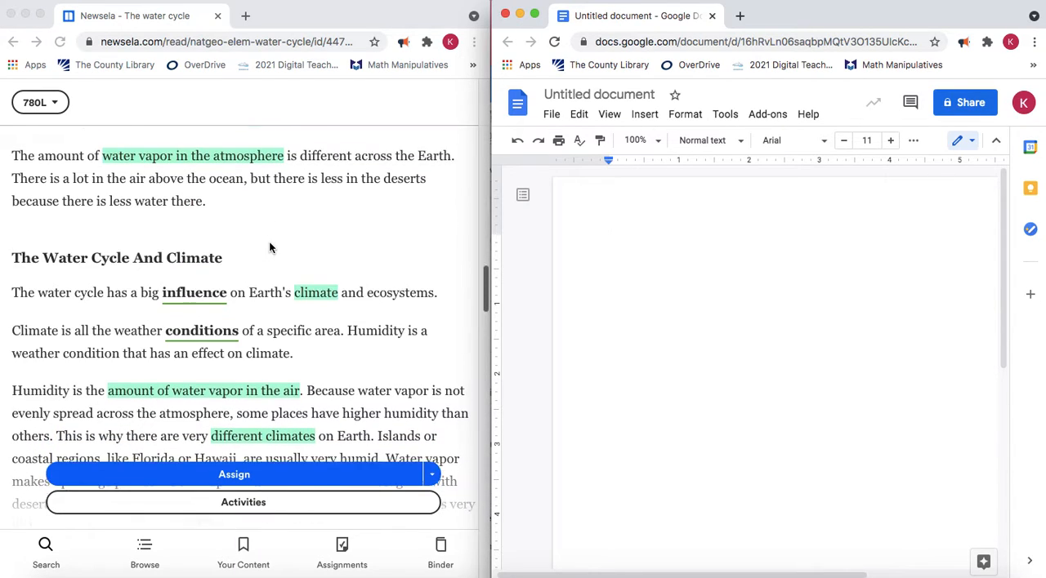
pyautogui.scroll(7, 269, 247)
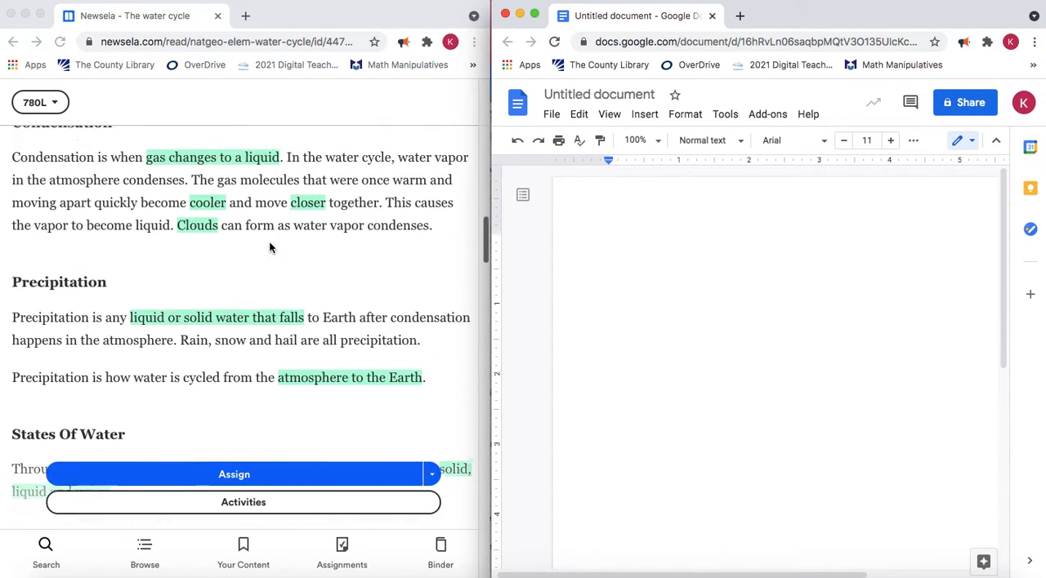
pyautogui.scroll(10, 269, 247)
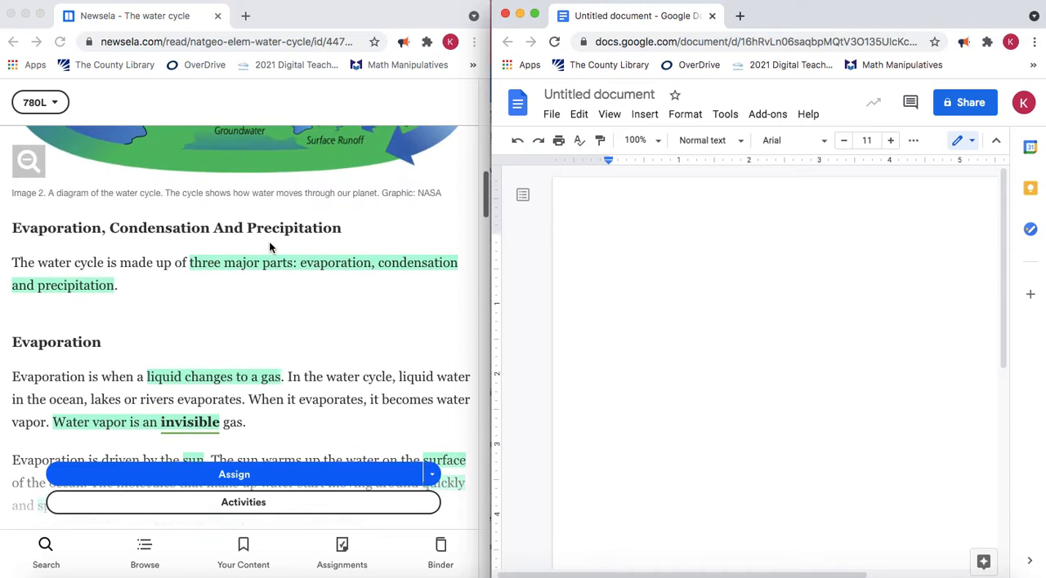
pyautogui.scroll(4, 269, 248)
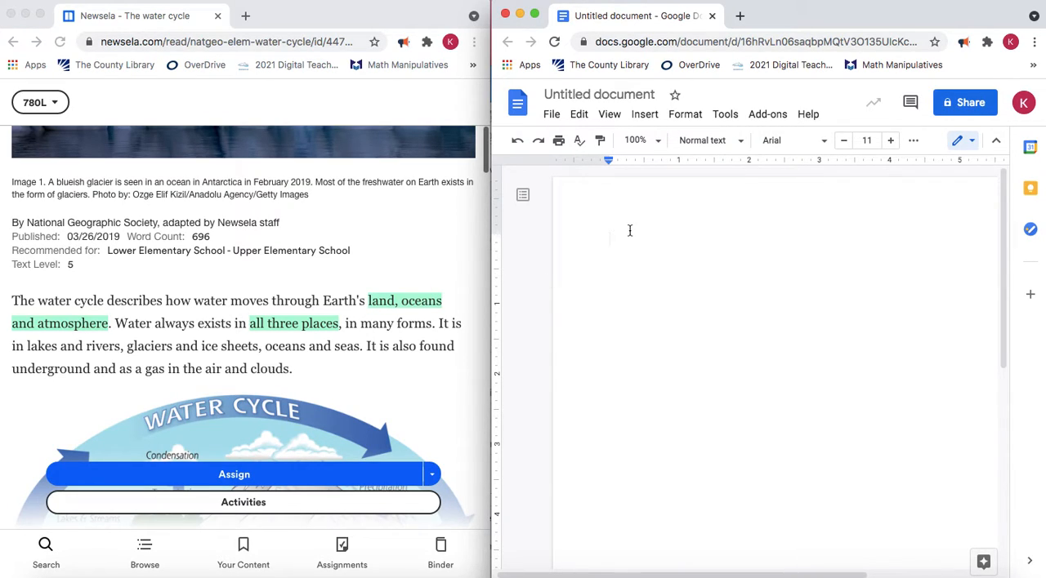
# Turn on voice typing in the blank document and move its microphone widget down into the empty page area
pyautogui.click(723, 118)
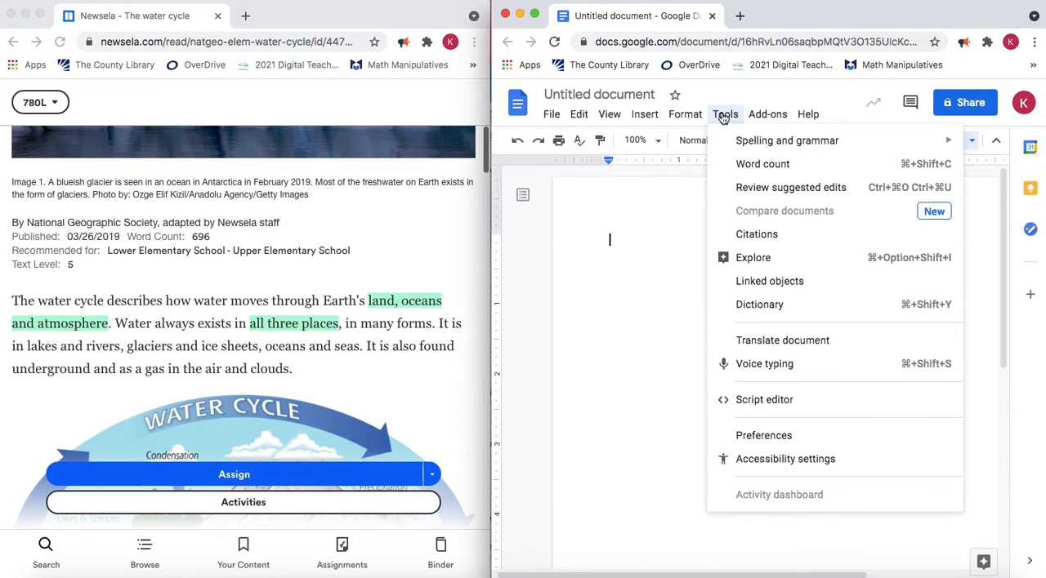
pyautogui.click(762, 371)
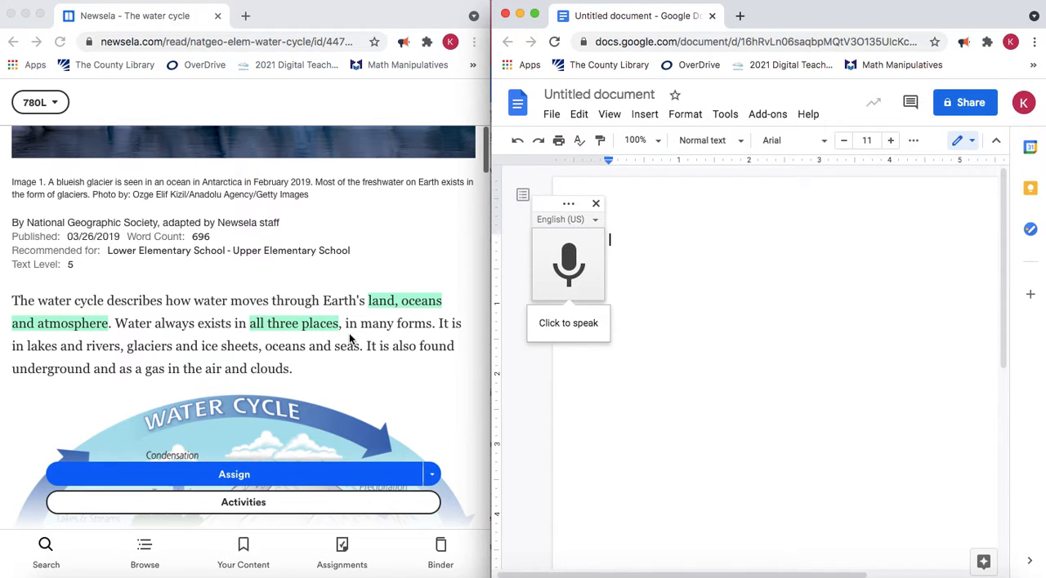
pyautogui.scroll(-3, 174, 349)
pyautogui.scroll(-10, 174, 353)
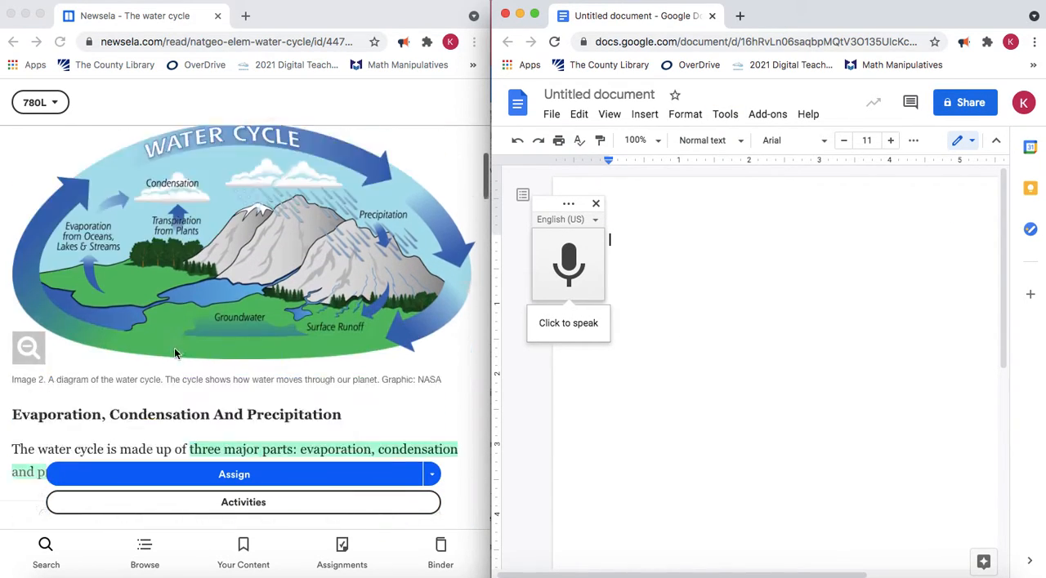
pyautogui.scroll(4, 174, 353)
pyautogui.scroll(6, 174, 353)
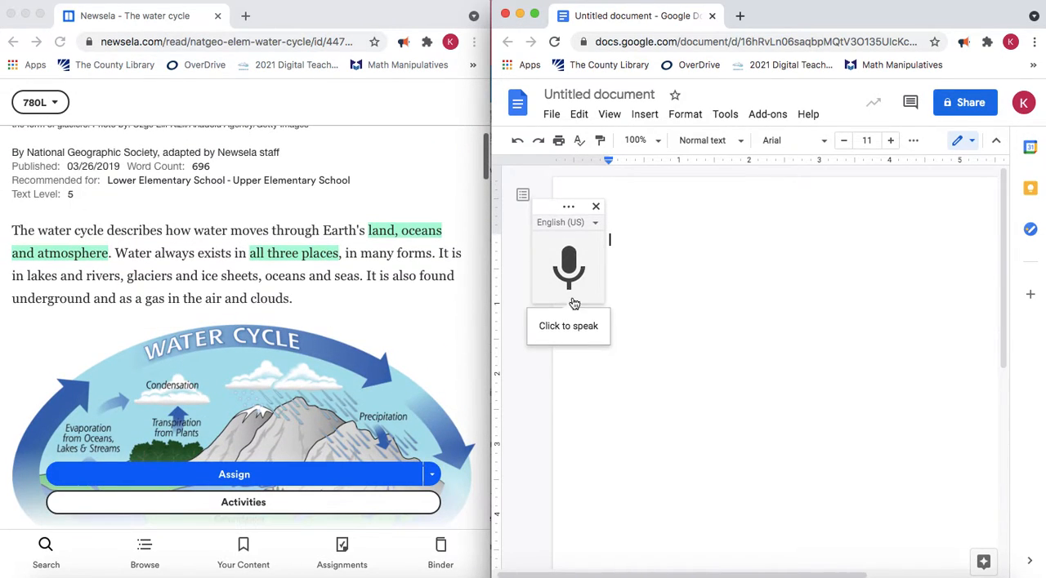
pyautogui.moveTo(552, 206); pyautogui.dragTo(611, 395)
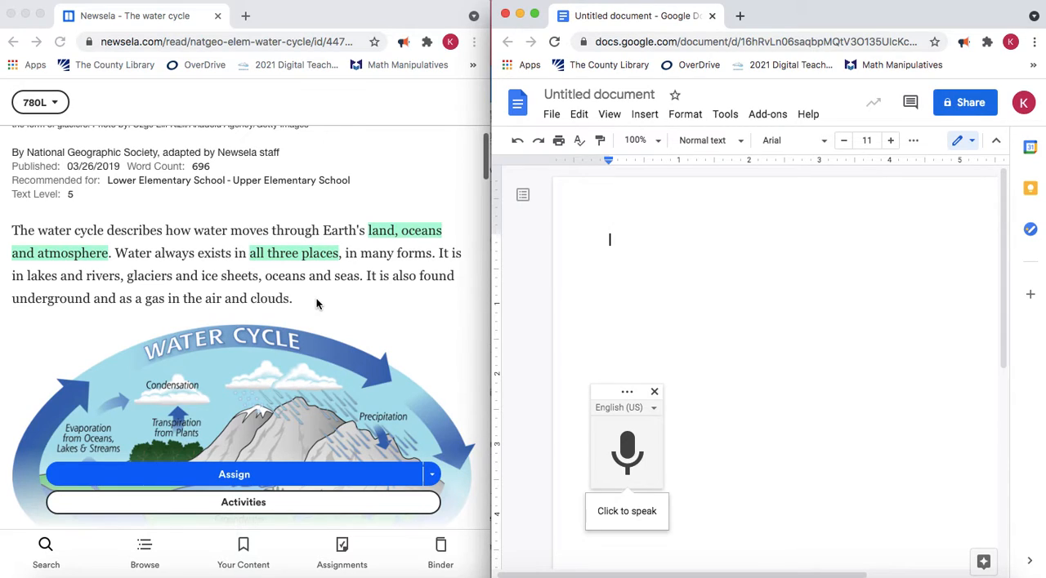
# Dictate the note "All three places: land, oceans, and atmosphere" and start a new line below it
pyautogui.click(618, 451)
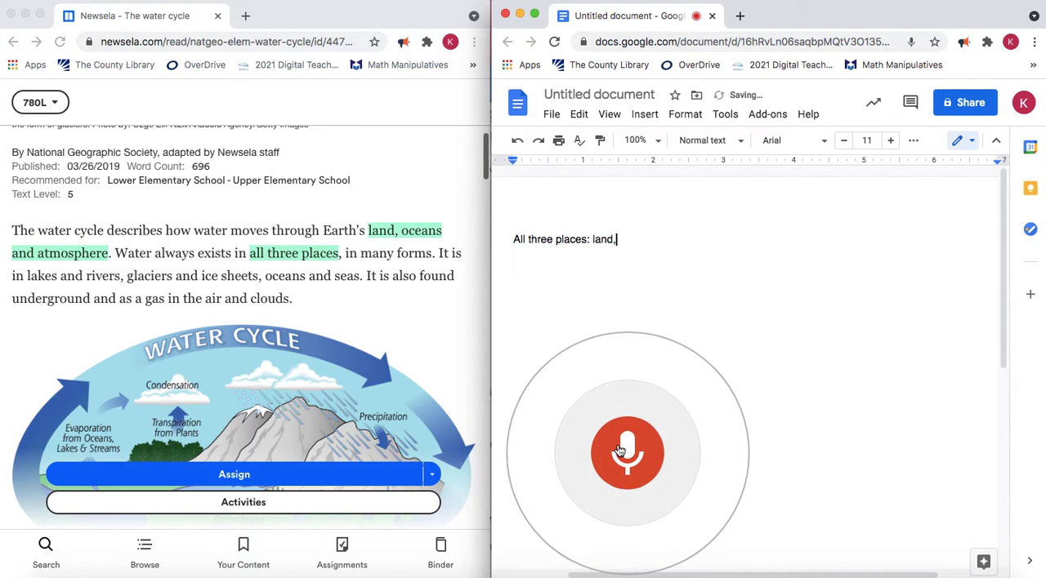
pyautogui.click(627, 451)
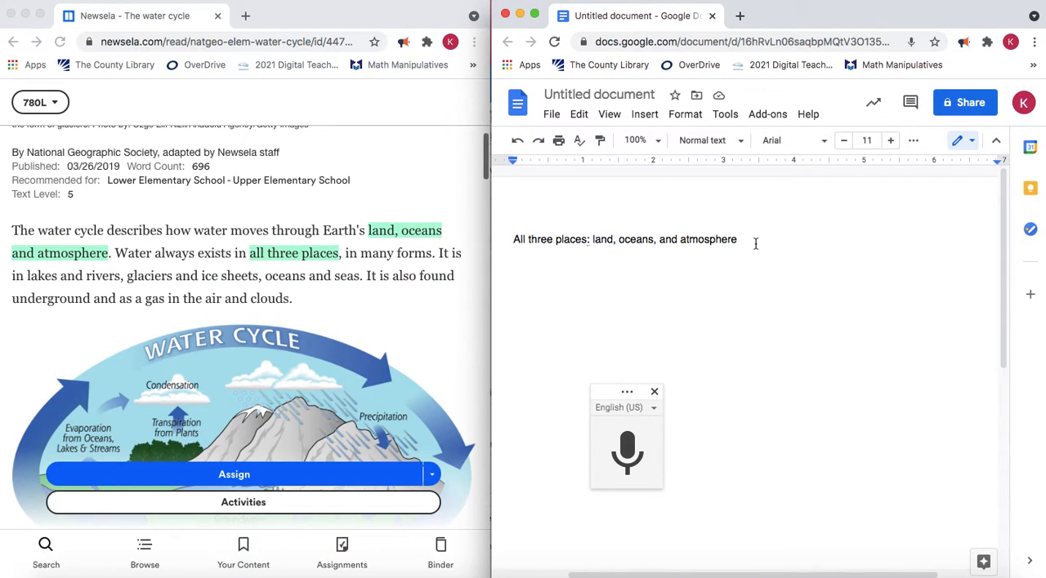
pyautogui.click(588, 244)
pyautogui.click(656, 242)
pyautogui.press('BackSpace')
pyautogui.press('Return')
# Dictate "Three major parts: evaporation, condensation, and precipitation" as the second note, add its missing commas, and start a new line
pyautogui.scroll(-10, 339, 222)
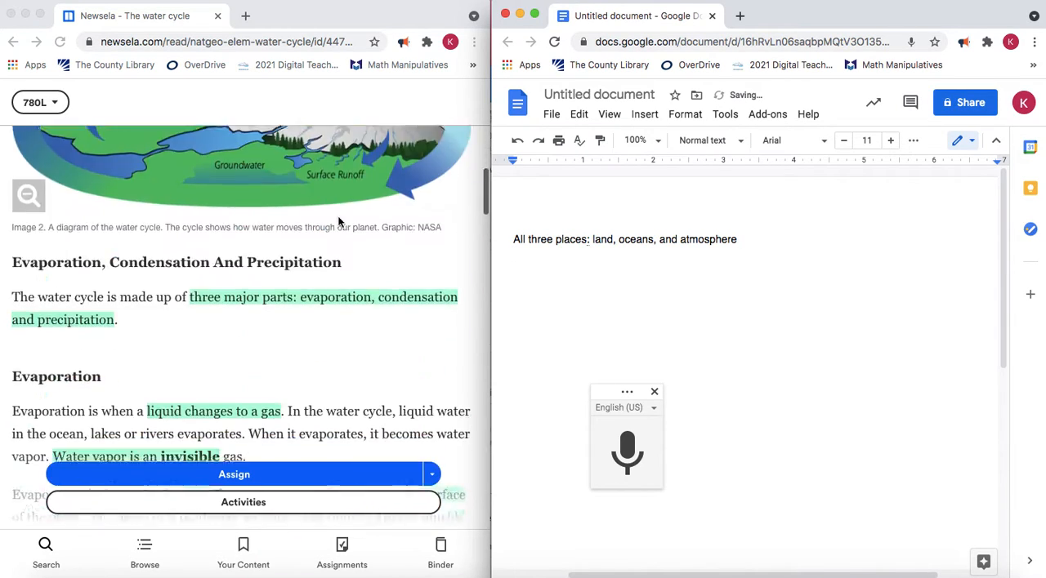
pyautogui.click(629, 454)
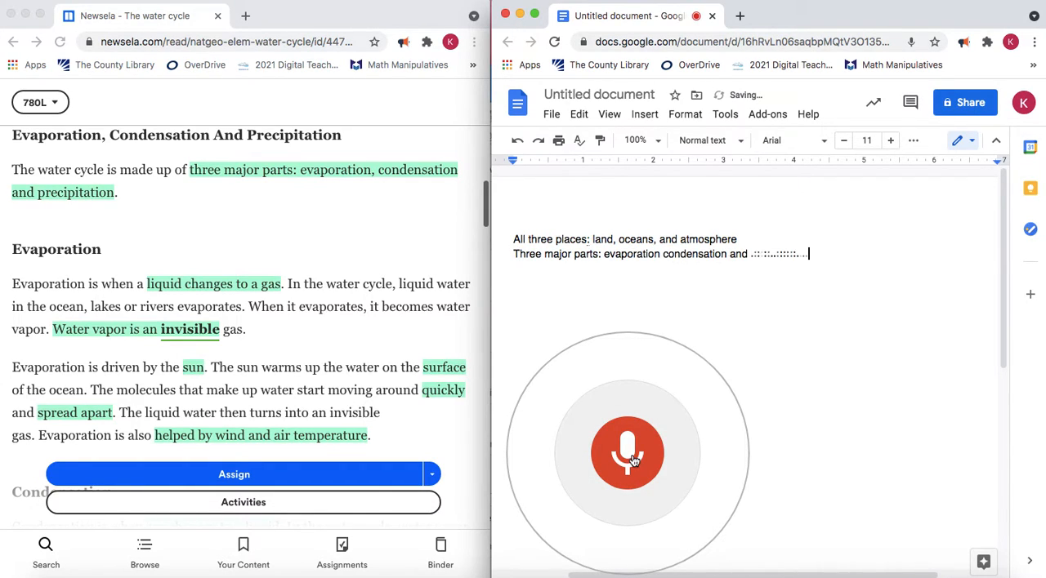
pyautogui.click(634, 460)
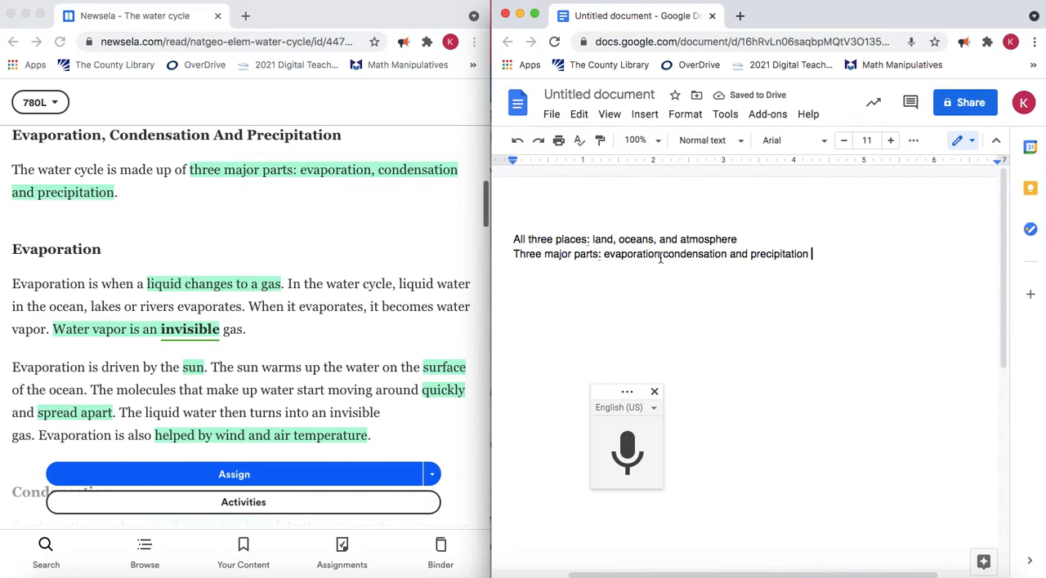
pyautogui.click(661, 255)
pyautogui.write(',')
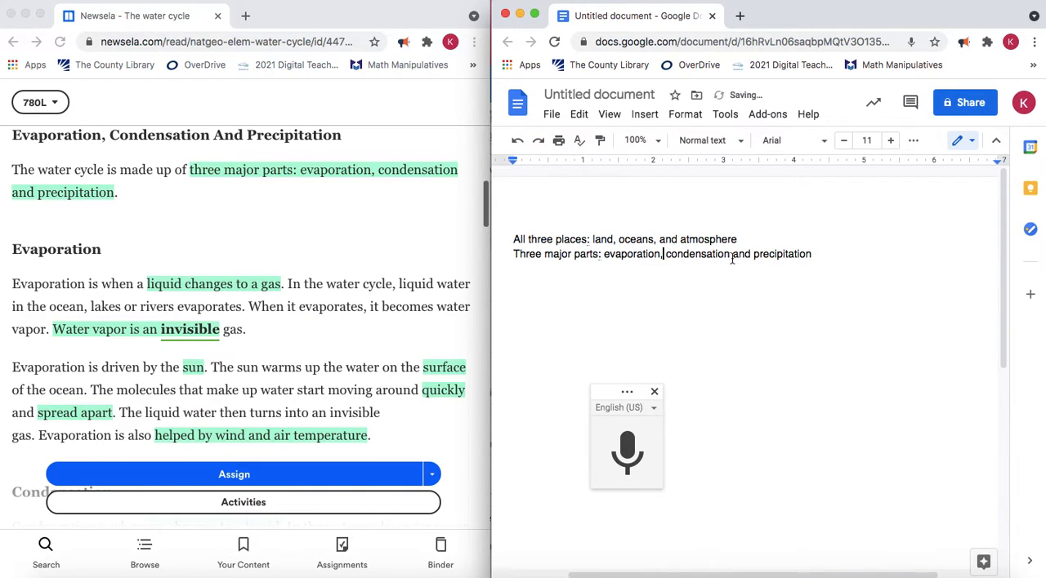
pyautogui.write(',')
pyautogui.click(819, 255)
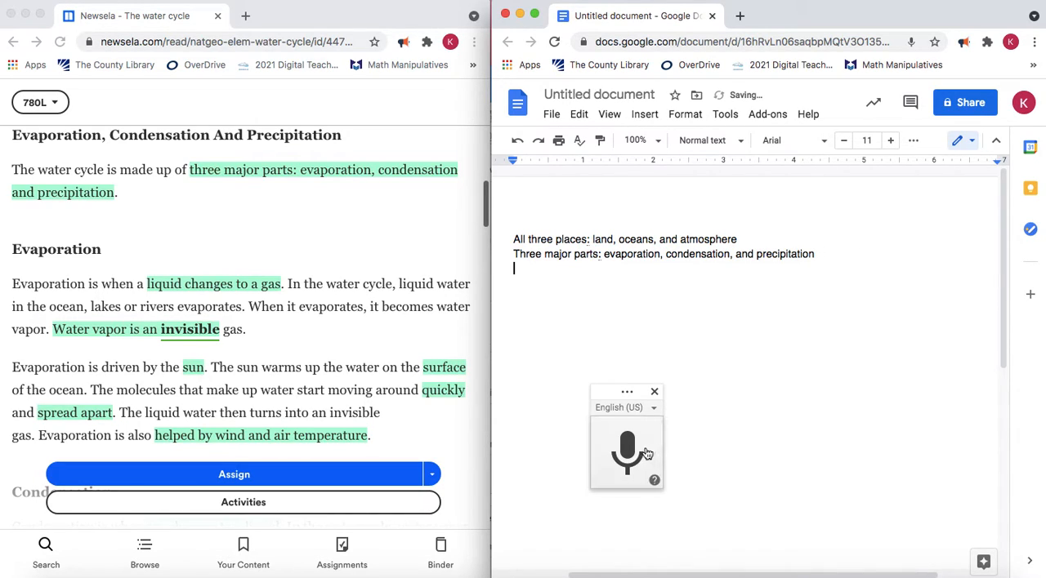
# Dictate "Evaporation is liquid changing to gas" and "water vapor is an invisible gas" as separate lines, removing the stray word "inter"
pyautogui.click(630, 451)
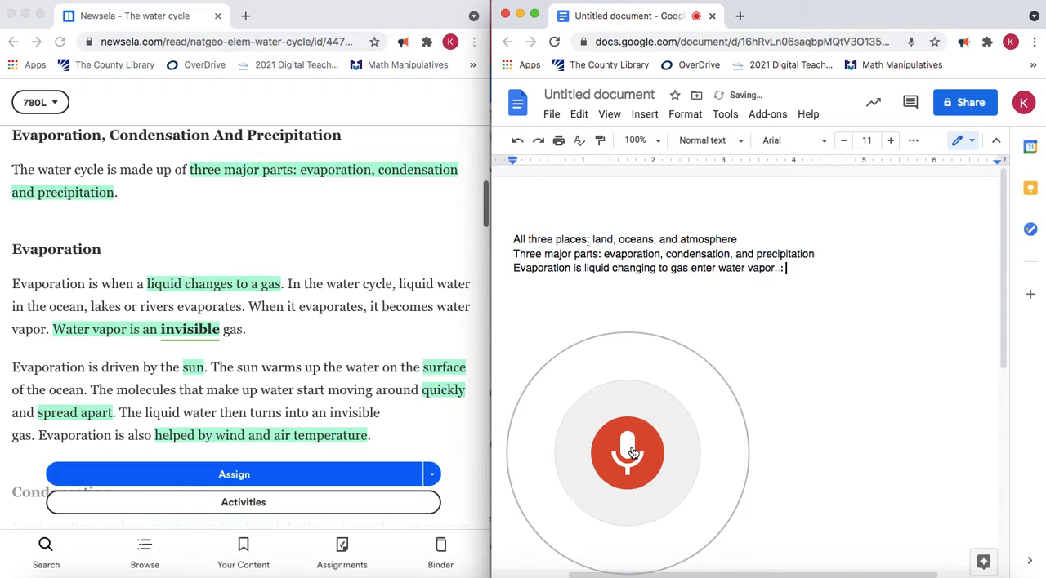
pyautogui.click(629, 452)
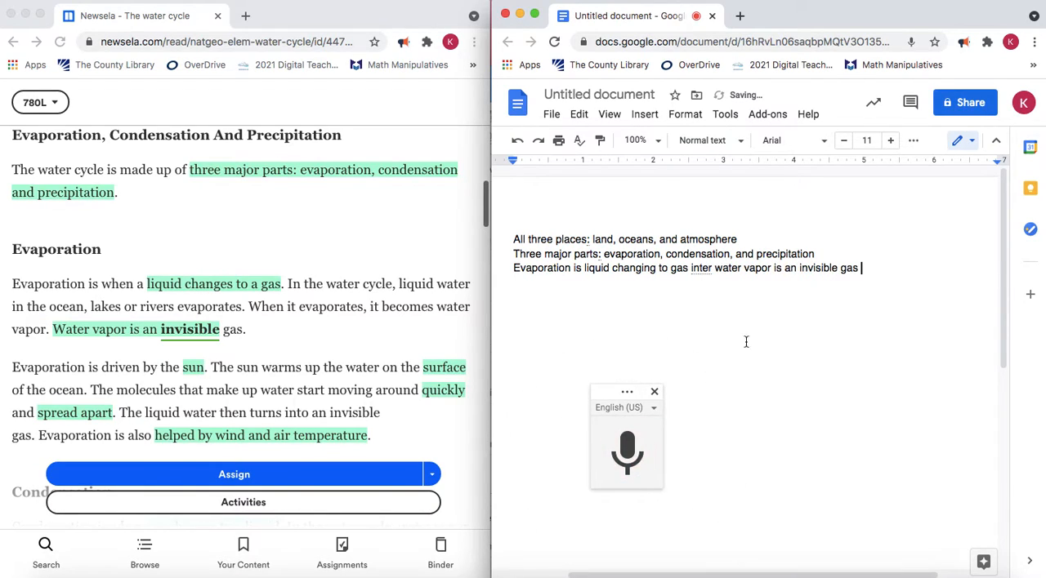
pyautogui.doubleClick(691, 268)
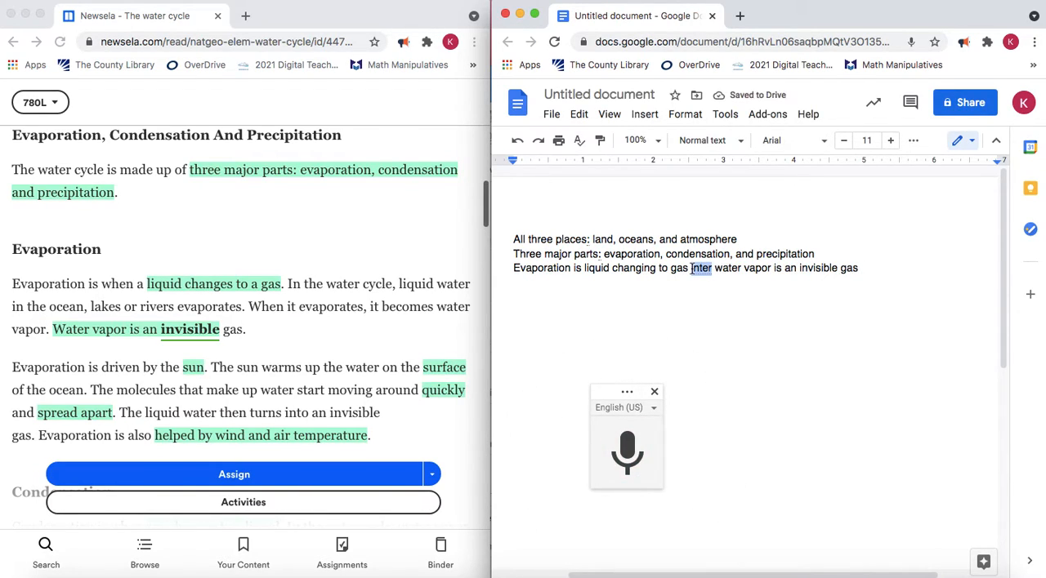
pyautogui.press('BackSpace')
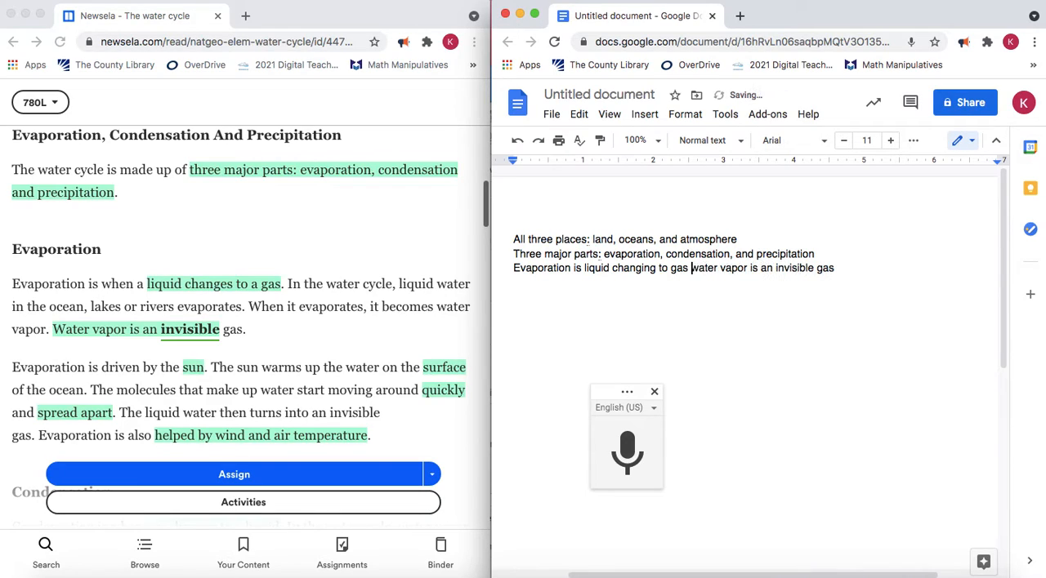
pyautogui.press('Return')
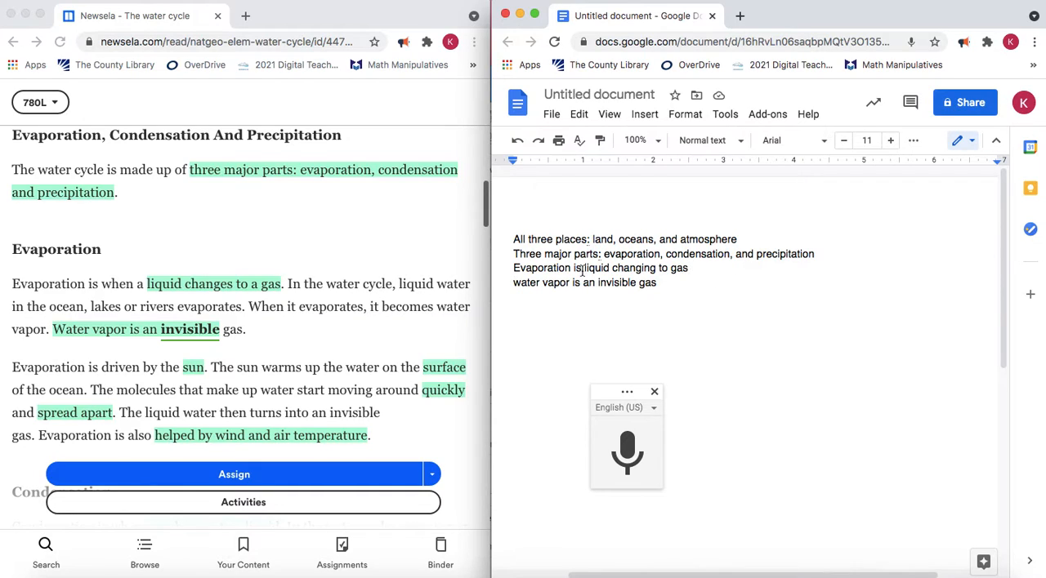
pyautogui.click(676, 281)
pyautogui.press('Return')
# Dictate "Driven by the Sun. From the surface of the ocean. Water molecules move quickly and start to spread apart. Helped by wind and air temperature."
pyautogui.click(625, 453)
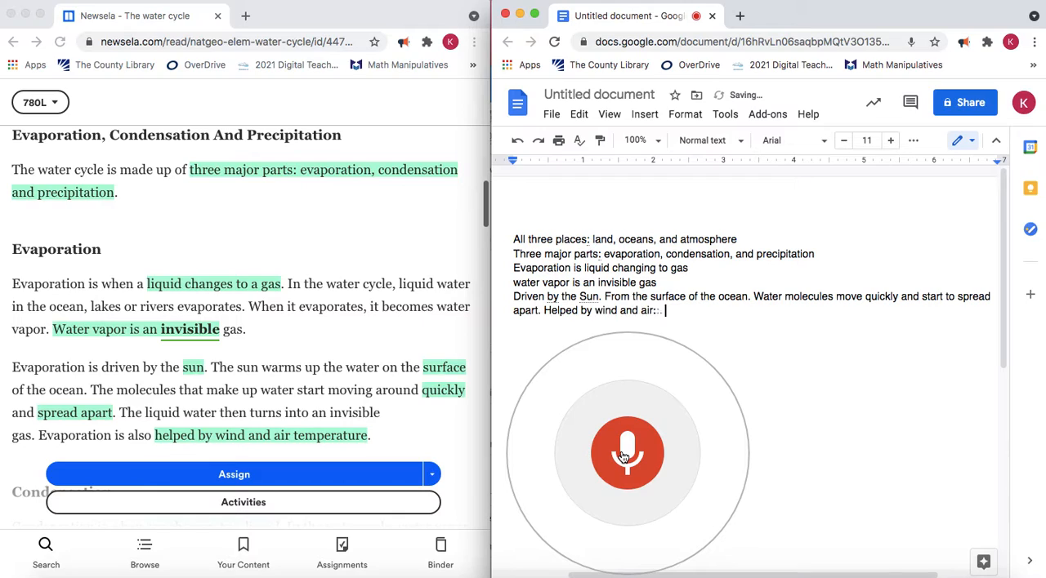
pyautogui.click(625, 453)
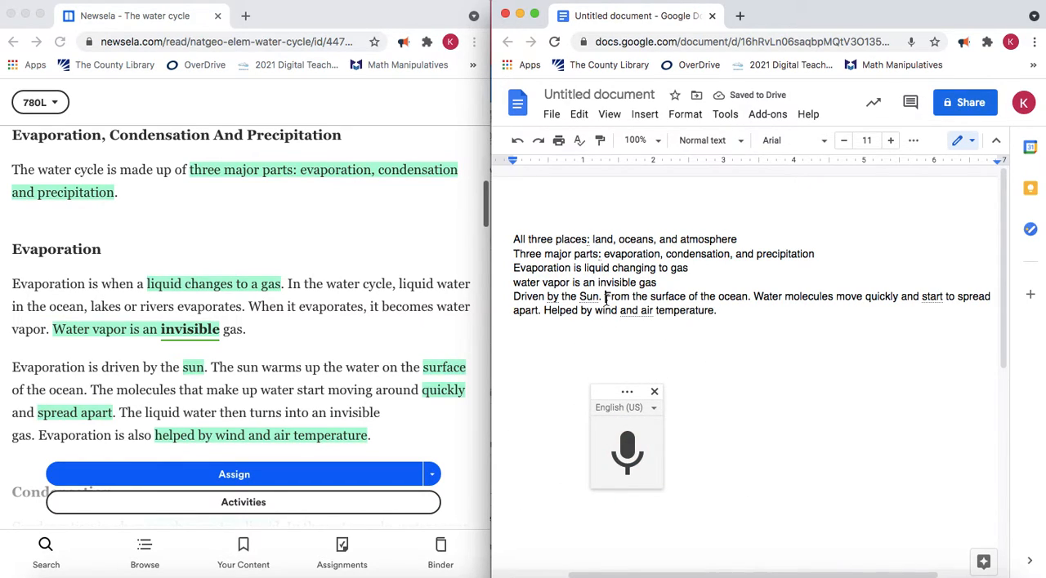
# Split the newly dictated paragraph so that each of its four sentences stands on its own line
pyautogui.press('Return')
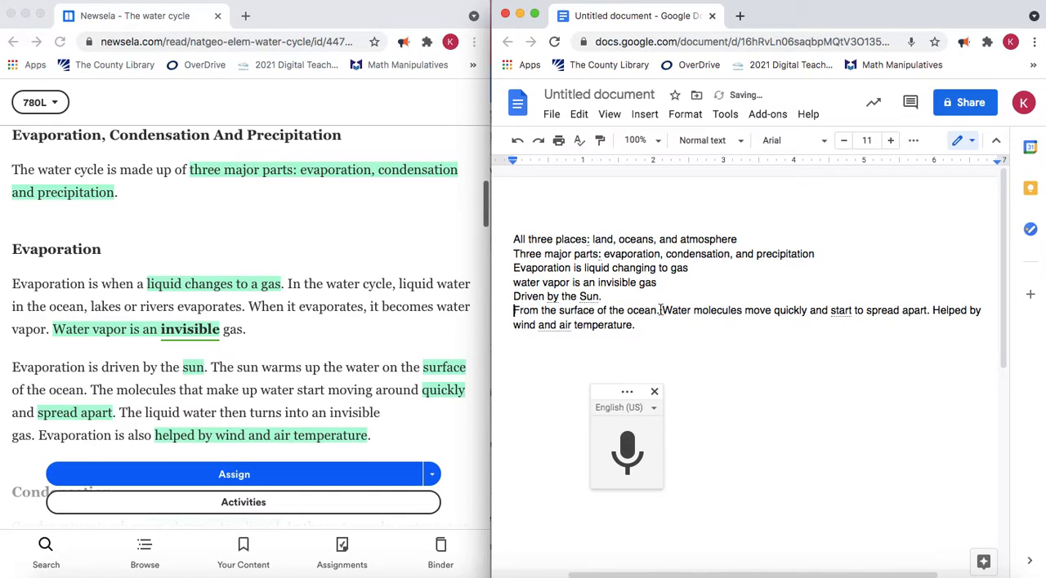
pyautogui.press('Return')
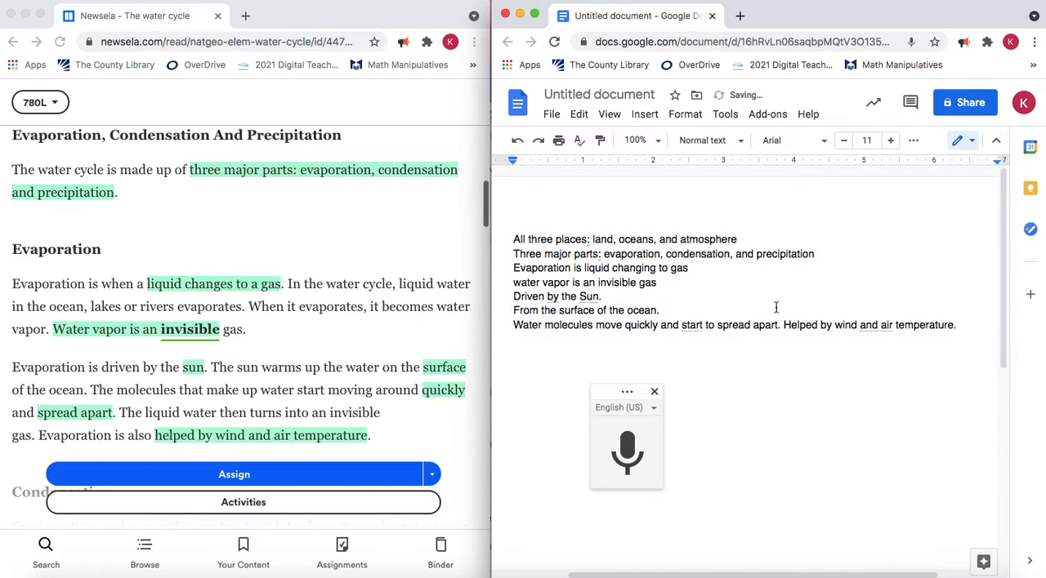
pyautogui.press('Return')
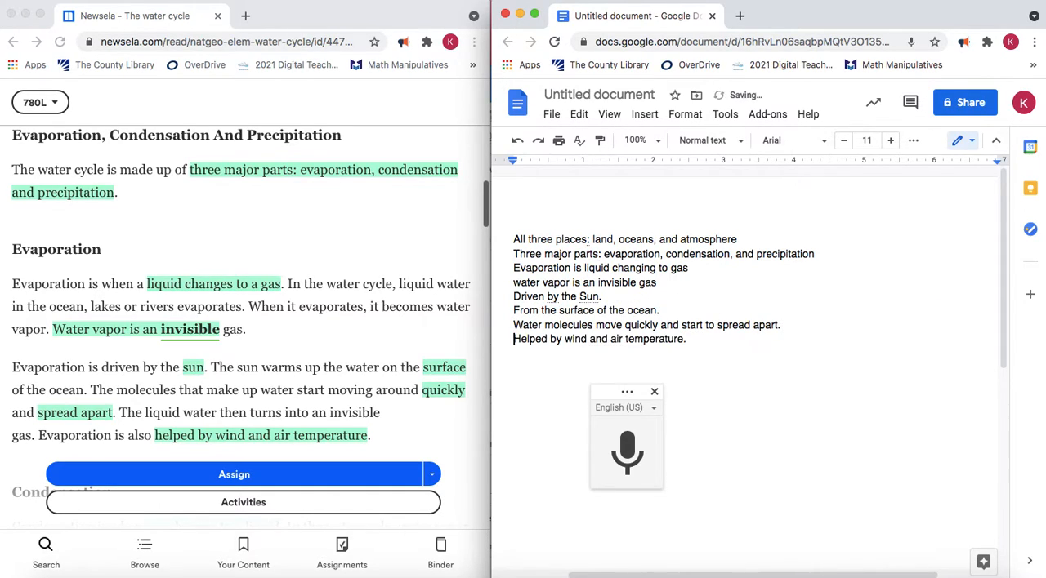